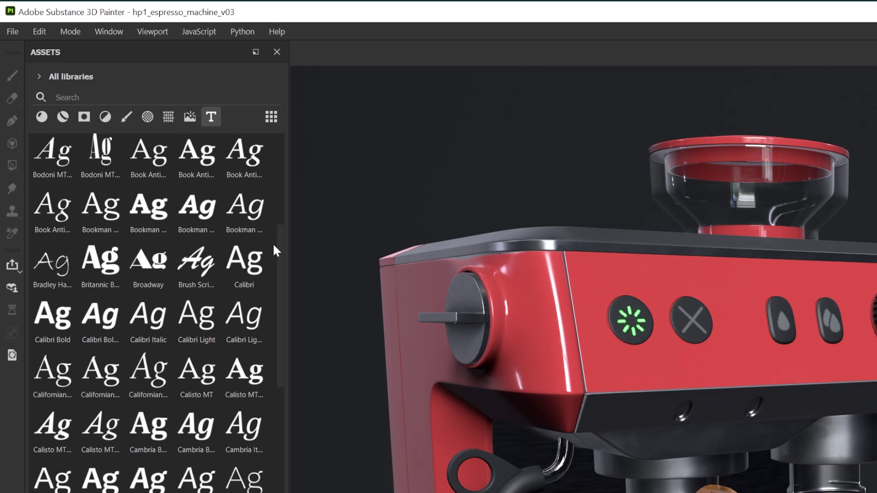
# - Drop the Bookman and then Pacifico fonts onto the machine front as text, choosing a channel each time
pyautogui.moveTo(139, 213); pyautogui.dragTo(714, 366)
pyautogui.click(720, 369)
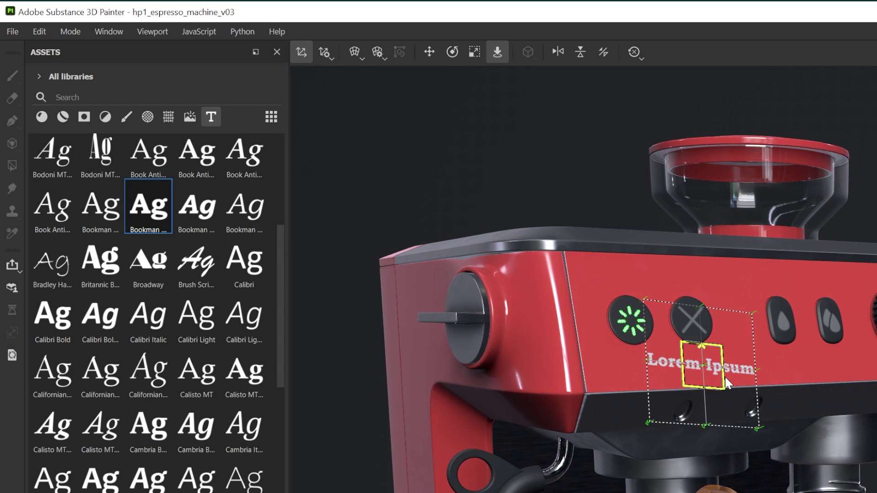
pyautogui.press('e')
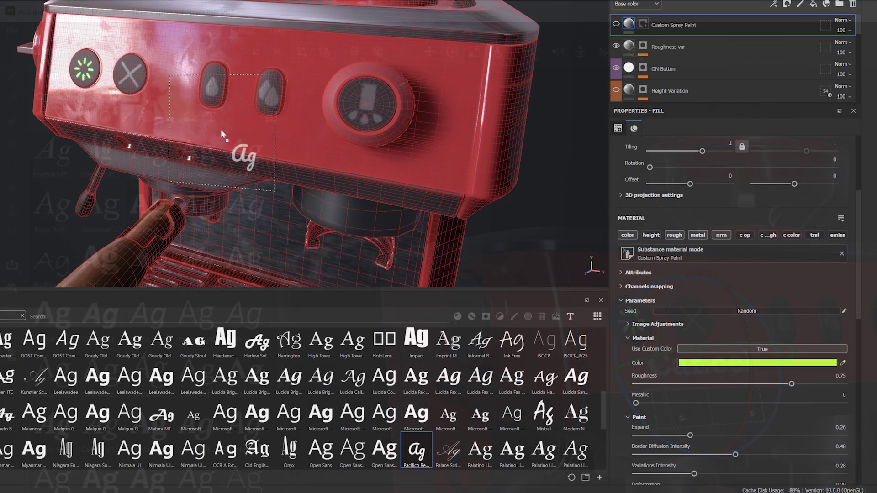
pyautogui.moveTo(220, 130); pyautogui.dragTo(241, 135)
pyautogui.click(241, 138)
pyautogui.press('e')
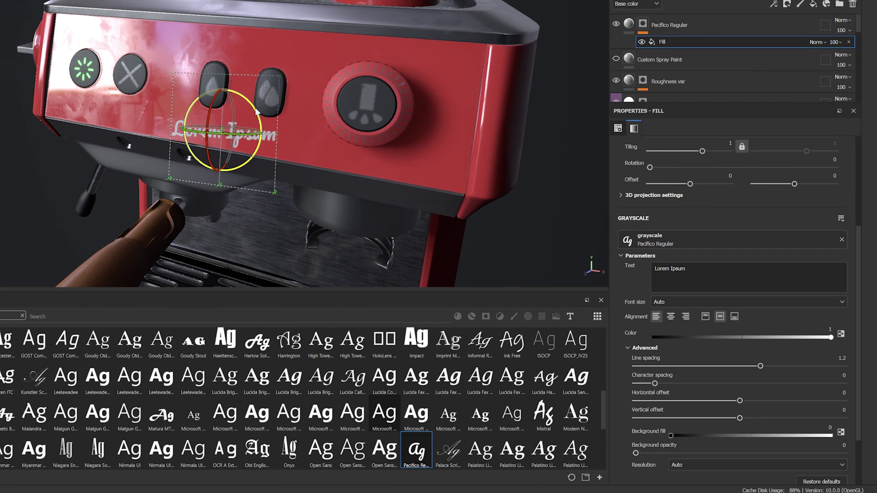
# - Type 'Coffee Ma' into the label, set letter spacing to 0.03 and try a RomanS font
pyautogui.write('Coffee Ma')
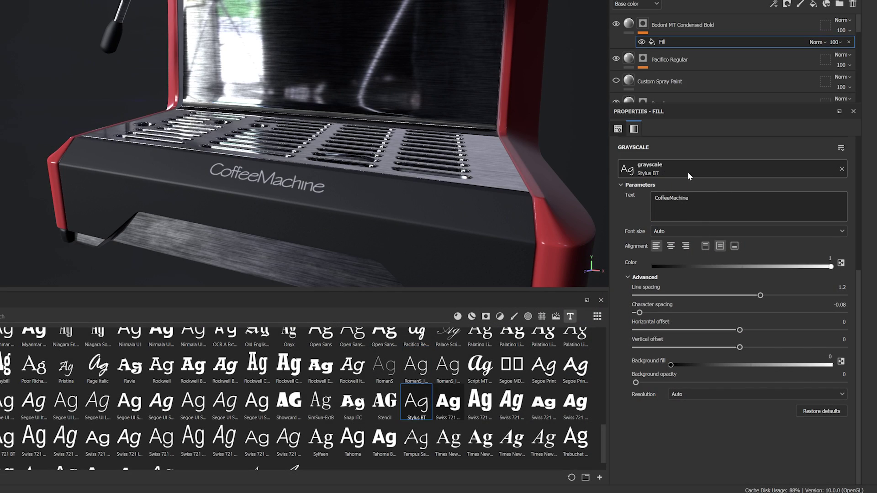
pyautogui.moveTo(684, 314); pyautogui.dragTo(661, 313)
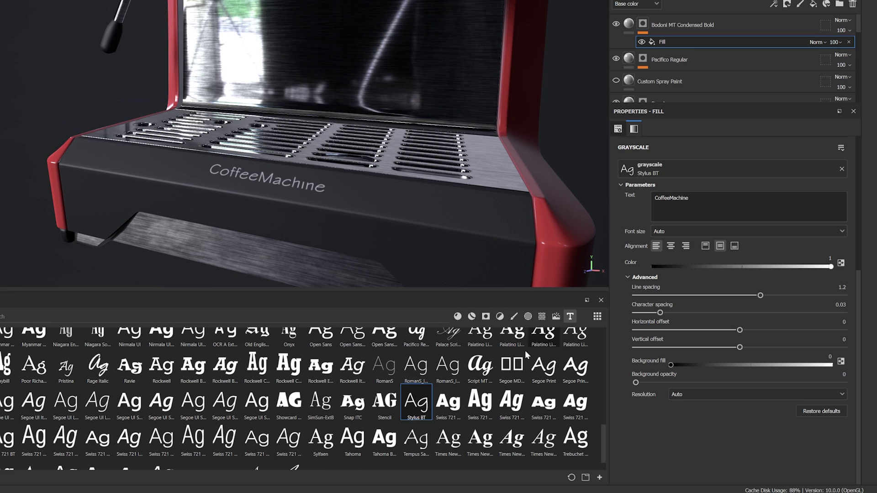
pyautogui.click(416, 372)
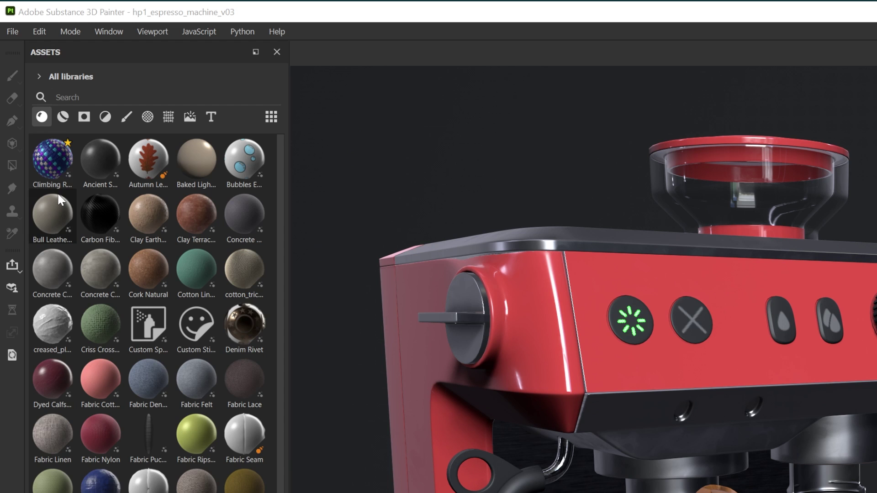
# - Filter the assets to fonts, scroll the font grid and drag Bookman onto the machine front
pyautogui.click(216, 118)
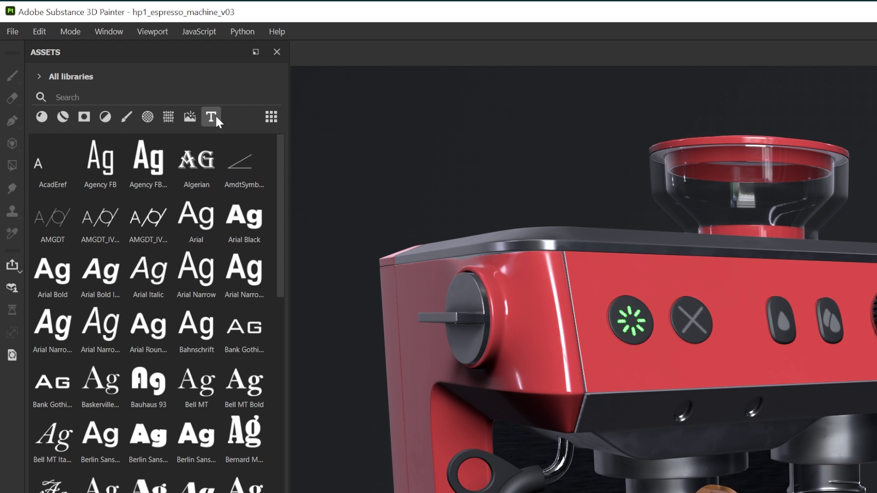
pyautogui.moveTo(280, 147); pyautogui.dragTo(274, 245)
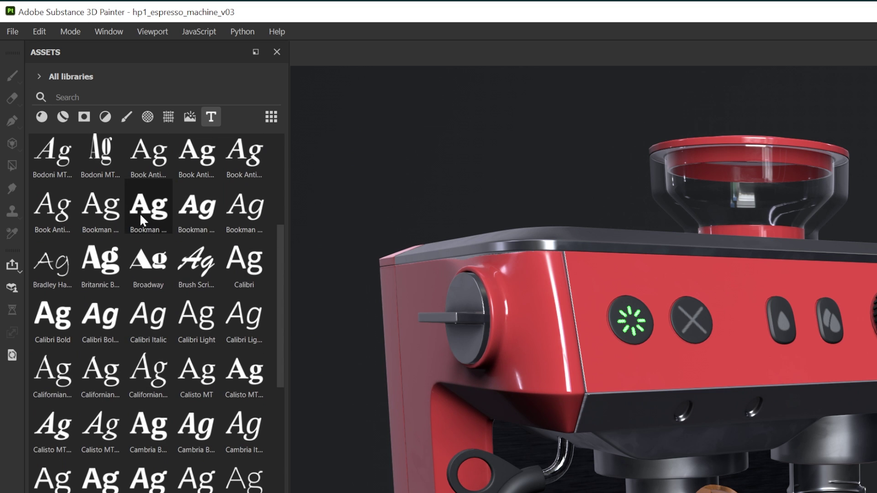
pyautogui.moveTo(139, 212); pyautogui.dragTo(715, 366)
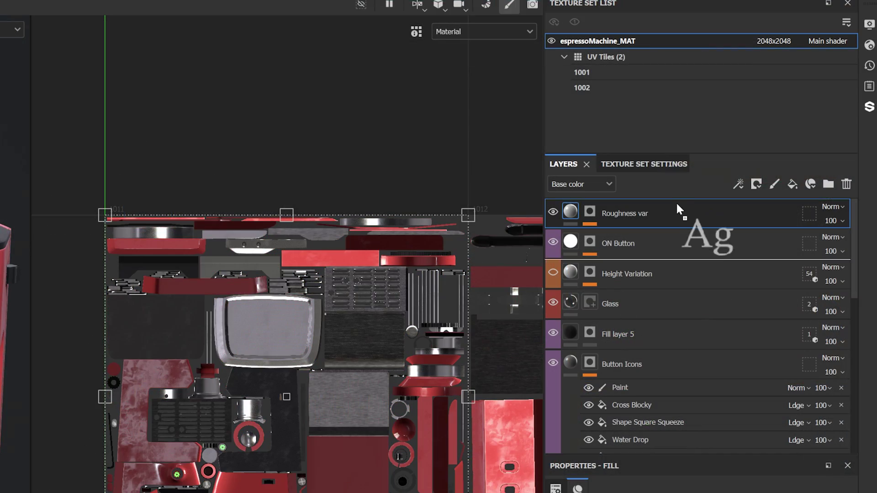
# - Add a Calisto MT text layer, use Calibri Light text as base colour, and drop a font as a mask
pyautogui.moveTo(676, 201); pyautogui.dragTo(659, 196)
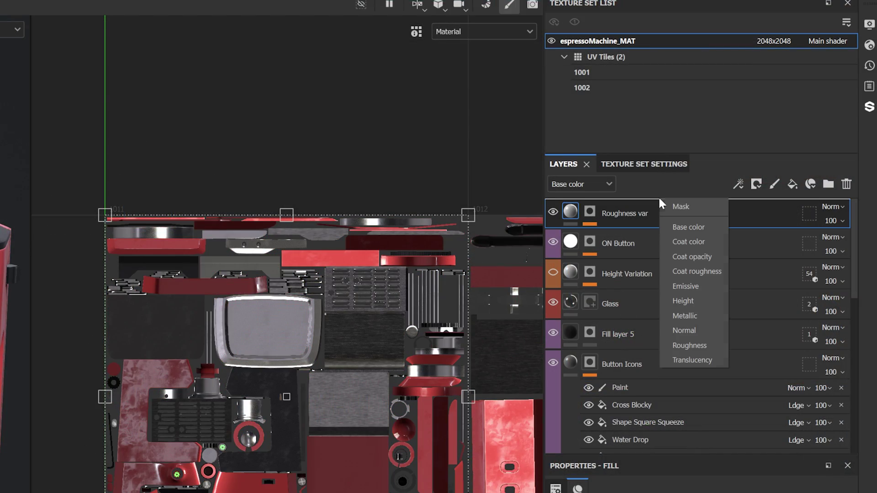
pyautogui.click(695, 206)
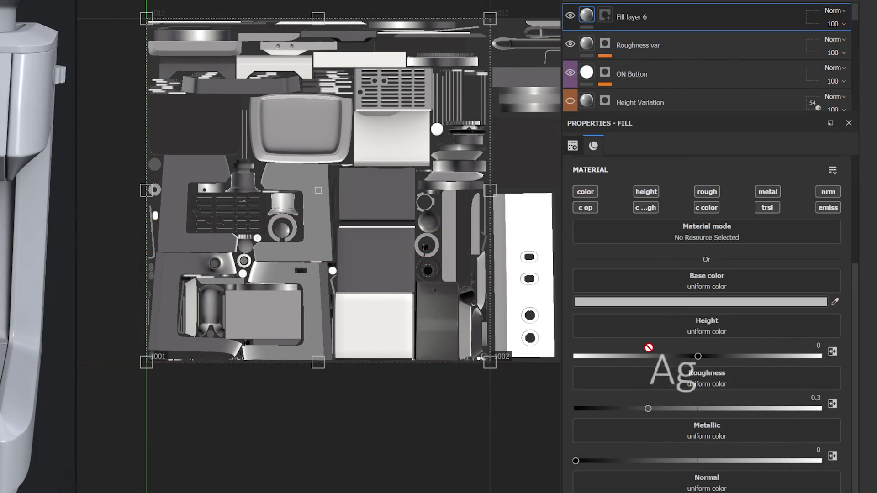
pyautogui.moveTo(645, 343); pyautogui.dragTo(709, 281)
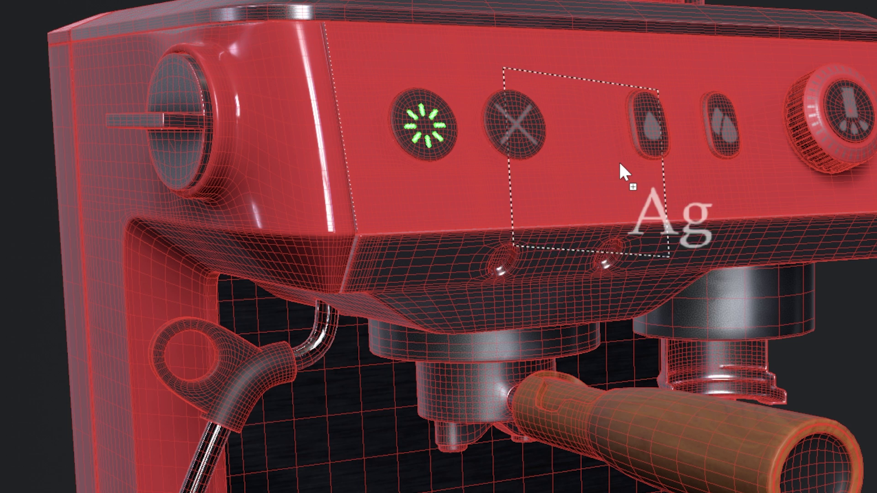
pyautogui.moveTo(619, 164); pyautogui.dragTo(635, 181)
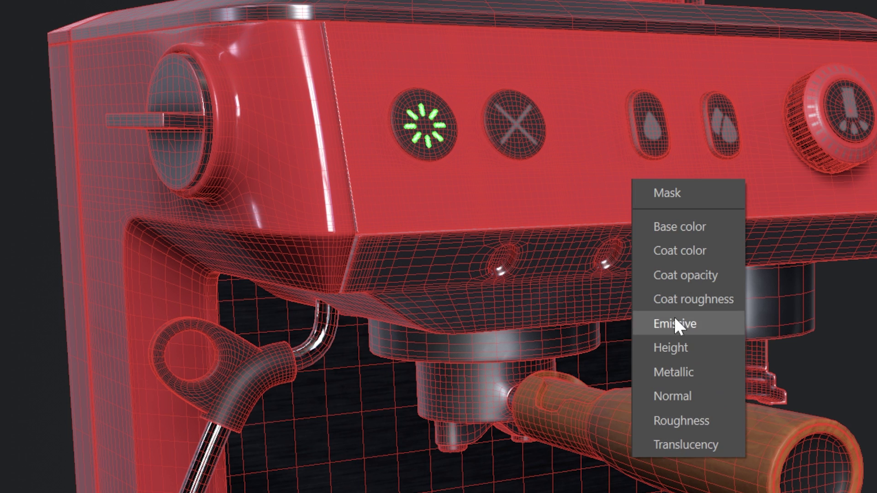
pyautogui.click(677, 191)
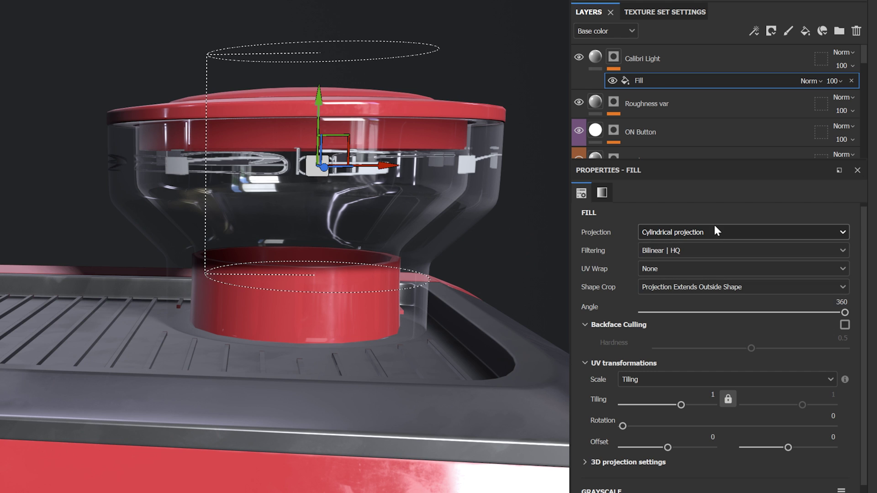
# - Try Spherical and Tri-planar projection on the text, ending on Warp projection
pyautogui.click(713, 229)
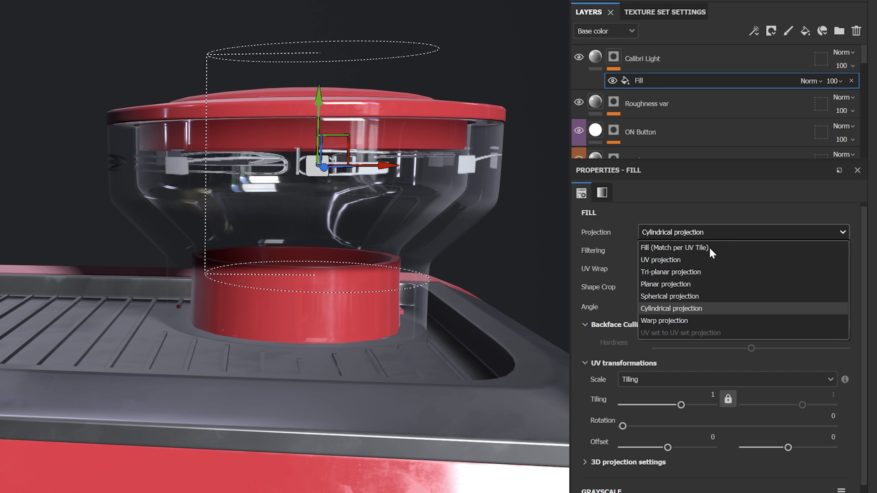
pyautogui.click(697, 295)
pyautogui.click(721, 230)
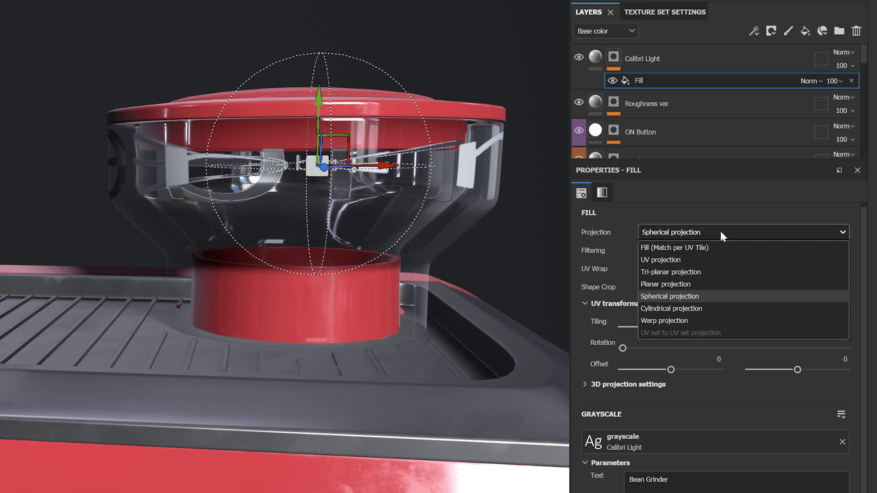
pyautogui.press('Escape')
pyautogui.click(702, 271)
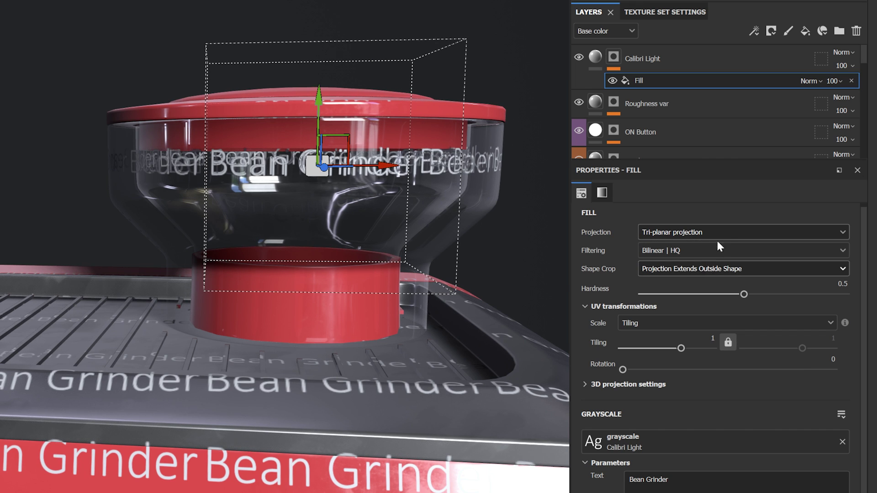
pyautogui.click(722, 229)
pyautogui.click(704, 320)
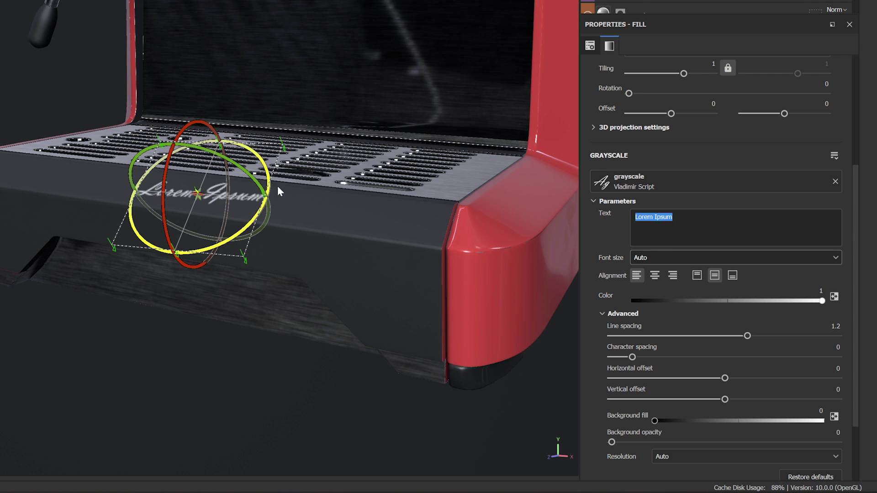
# - Lay the text flat on the drip tray, change it to 'Coffee', set custom size 0.28 and center it
pyautogui.moveTo(242, 187); pyautogui.dragTo(197, 196)
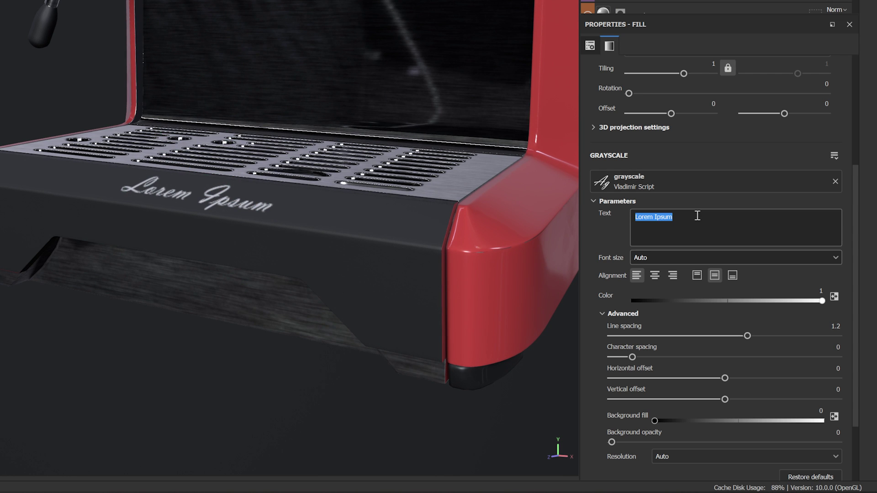
pyautogui.write('Coffee')
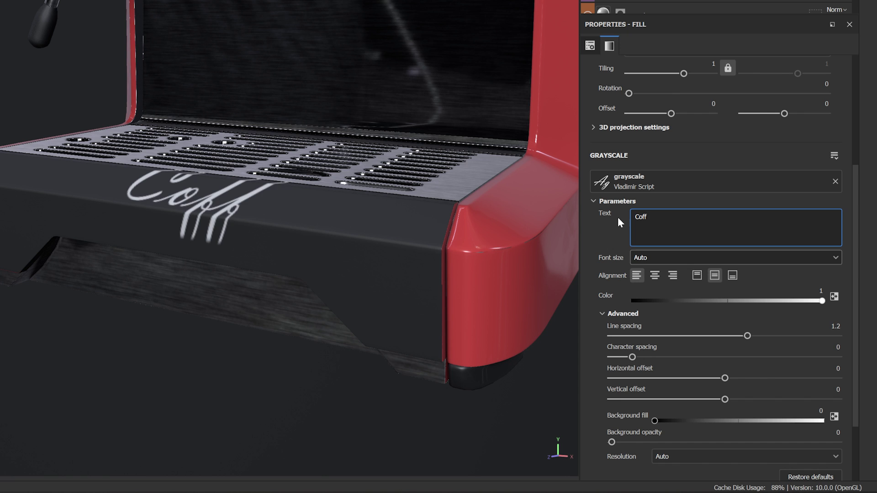
pyautogui.click(684, 257)
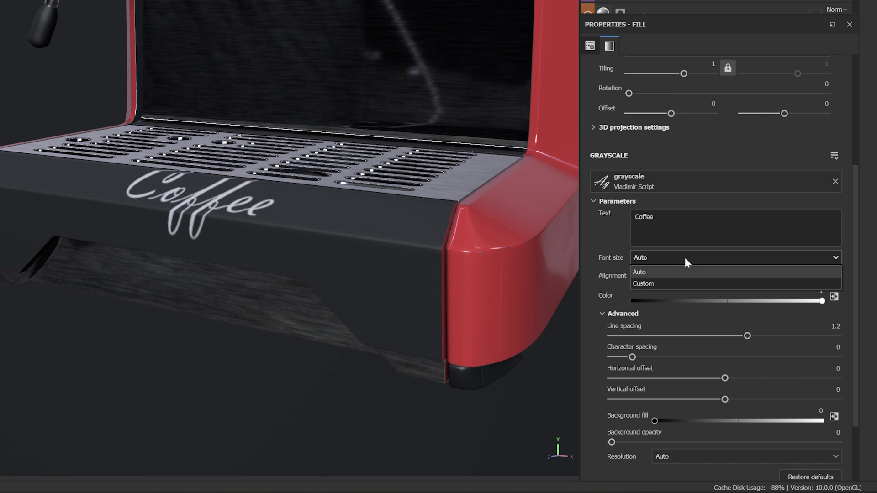
pyautogui.click(675, 280)
pyautogui.scroll(-3, 852, 273)
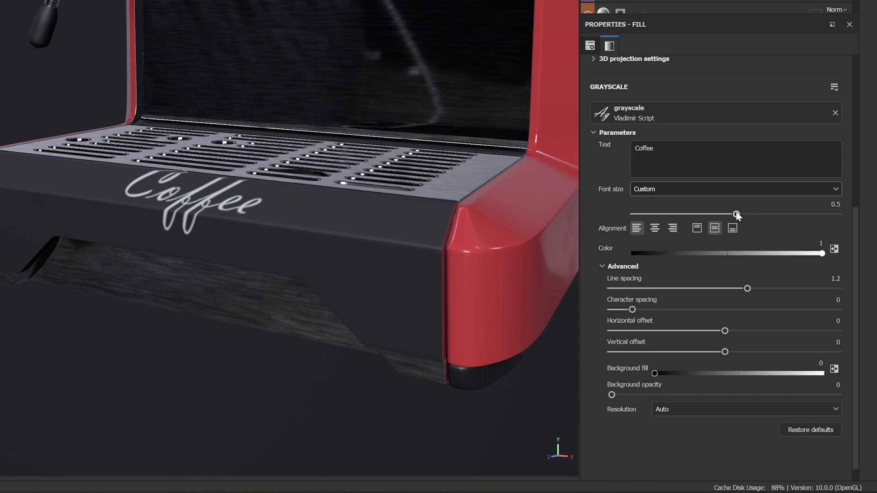
pyautogui.moveTo(736, 214); pyautogui.dragTo(696, 213)
pyautogui.click(654, 229)
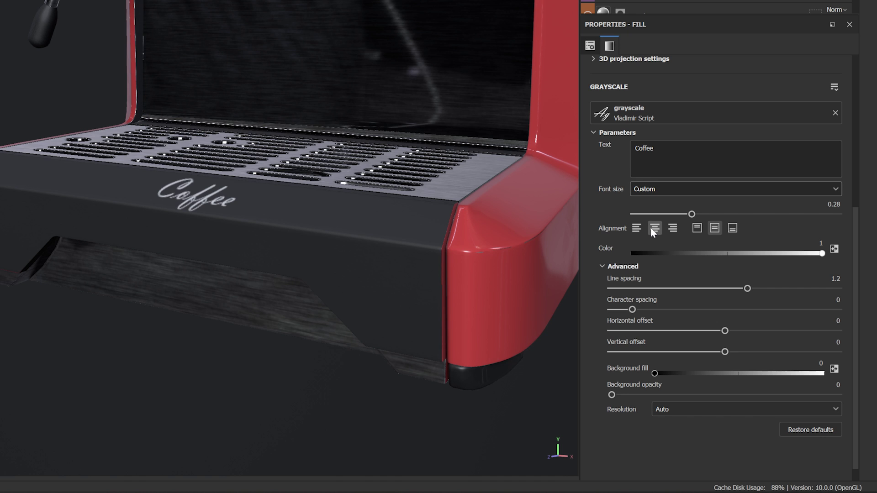
# - Darken the Coffee text, set character spacing to -0.1, nudge it sideways, and add a background plate with opacity
pyautogui.moveTo(822, 254); pyautogui.dragTo(633, 250)
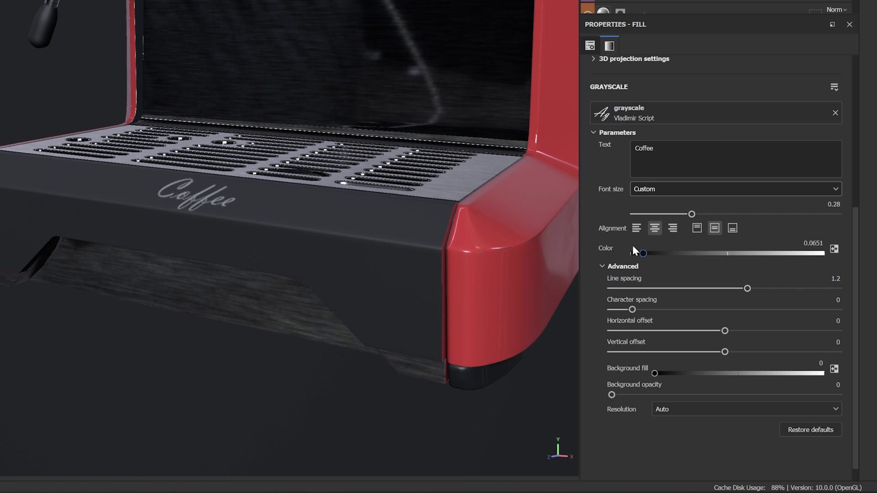
pyautogui.moveTo(633, 310); pyautogui.dragTo(653, 309)
pyautogui.moveTo(725, 331); pyautogui.dragTo(745, 329)
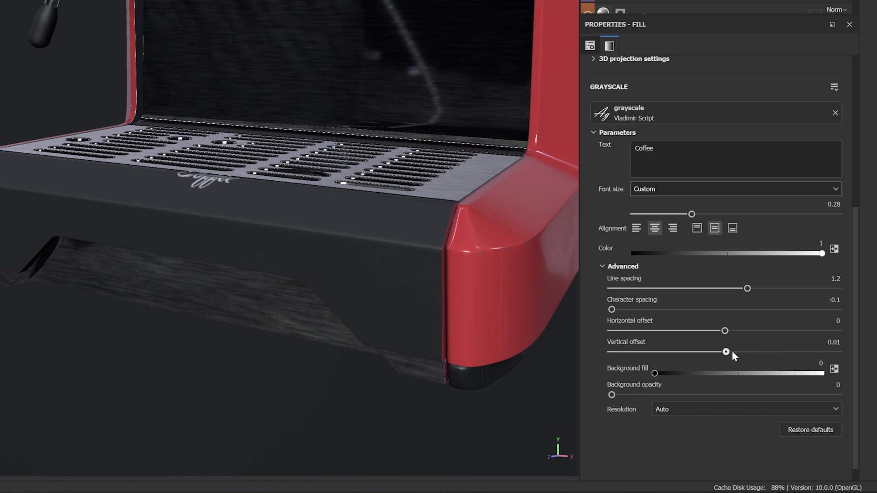
pyautogui.moveTo(654, 373); pyautogui.dragTo(845, 381)
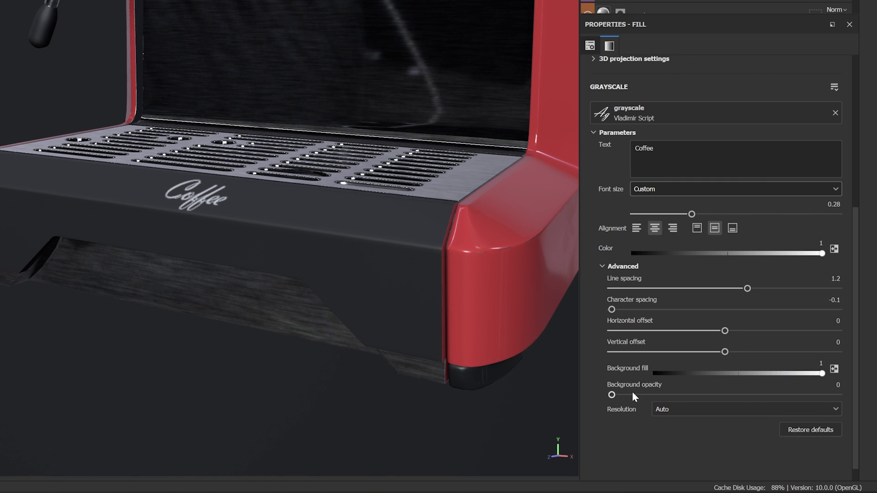
pyautogui.moveTo(612, 395)
pyautogui.mouseDown()
pyautogui.moveTo(862, 401)
pyautogui.moveTo(601, 390)
pyautogui.mouseUp()
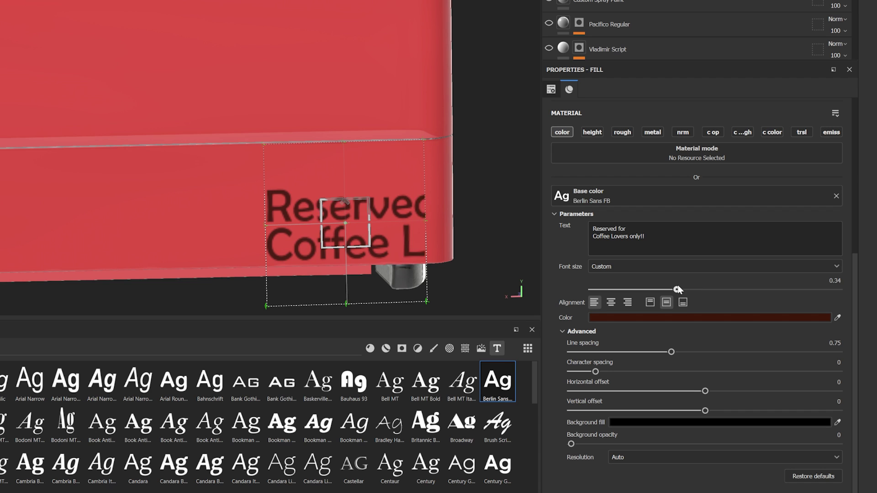
# - Return the label's font size to Auto and widen the line spacing to 1.83
pyautogui.click(634, 266)
pyautogui.click(623, 278)
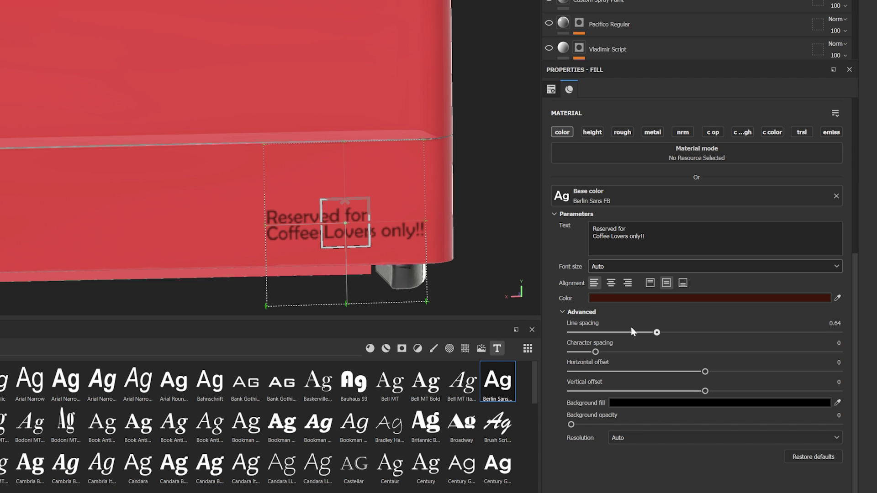
pyautogui.moveTo(631, 328); pyautogui.dragTo(838, 328)
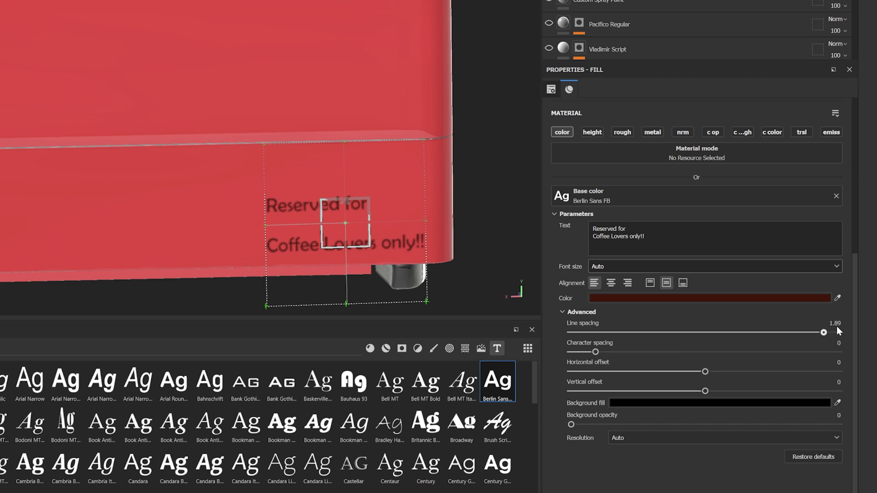
# - Try a smaller custom font size, center both lines, then restore Auto font size
pyautogui.click(662, 267)
pyautogui.click(622, 292)
pyautogui.moveTo(678, 290); pyautogui.dragTo(649, 291)
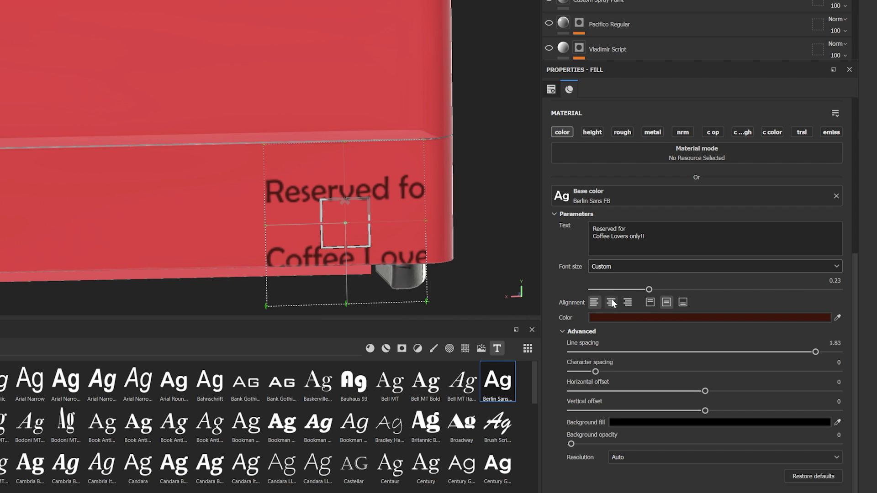
pyautogui.click(611, 302)
pyautogui.click(642, 268)
pyautogui.click(637, 278)
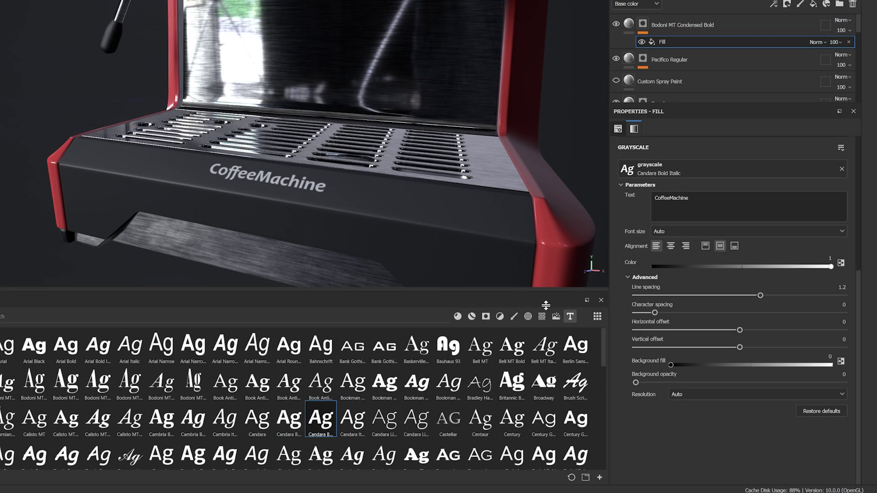
# - Try Constantia Italic, RomanS and Stylus BT fonts on the CoffeeMachine label, widening its spacing
pyautogui.moveTo(383, 453); pyautogui.dragTo(665, 184)
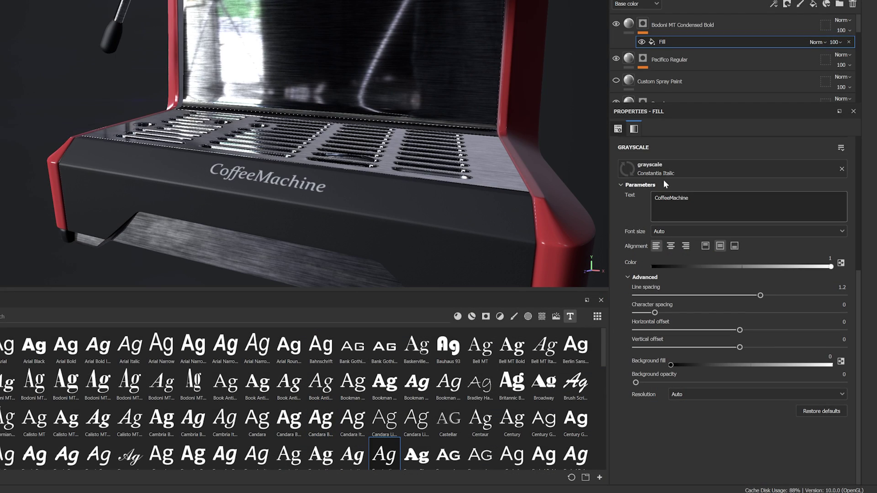
pyautogui.moveTo(652, 314); pyautogui.dragTo(639, 313)
pyautogui.scroll(-10, 481, 391)
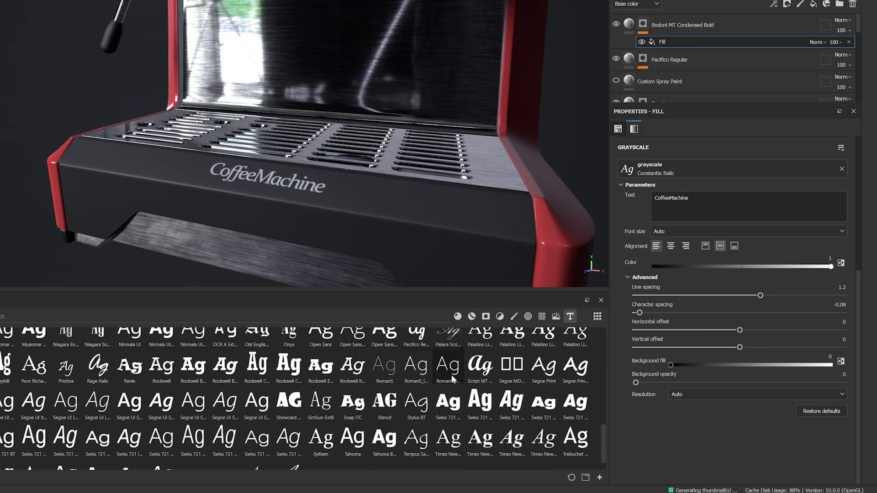
pyautogui.moveTo(416, 365); pyautogui.dragTo(689, 170)
pyautogui.moveTo(416, 402); pyautogui.dragTo(690, 171)
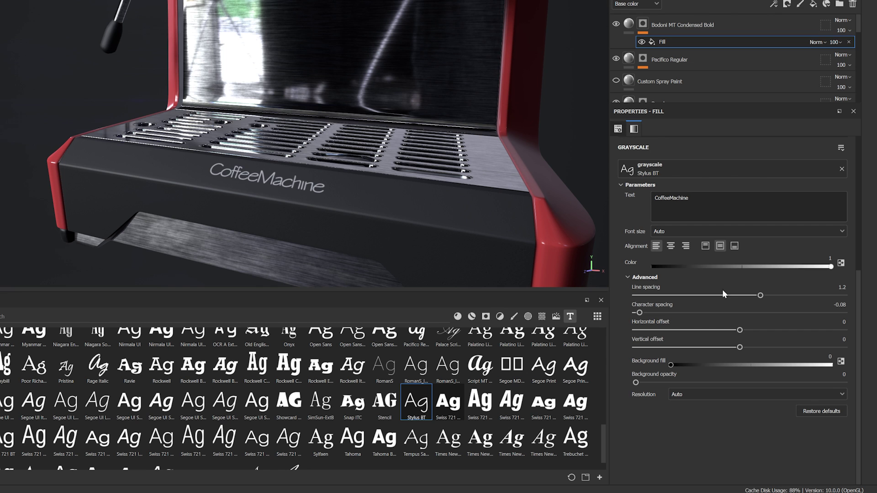
pyautogui.click(683, 313)
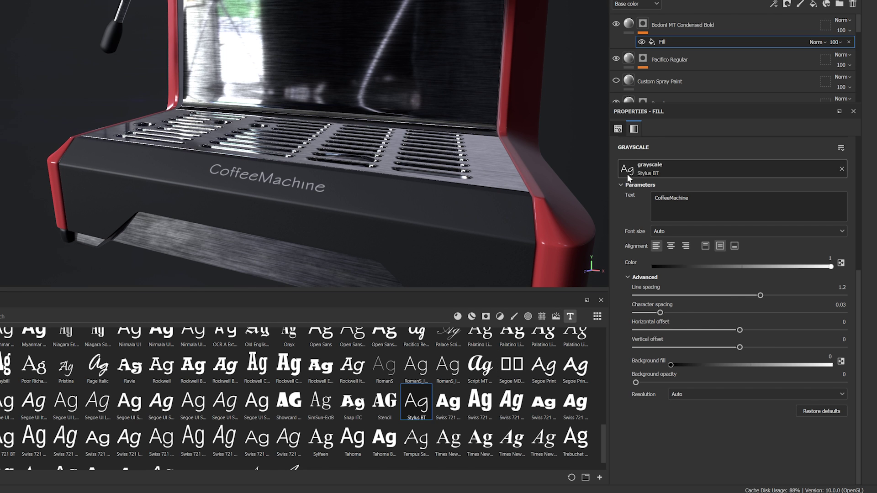
# - Try Rage Italic and Script MT Bold on the label, tightening its character spacing
pyautogui.moveTo(417, 365); pyautogui.dragTo(685, 170)
pyautogui.moveTo(683, 221); pyautogui.dragTo(685, 170)
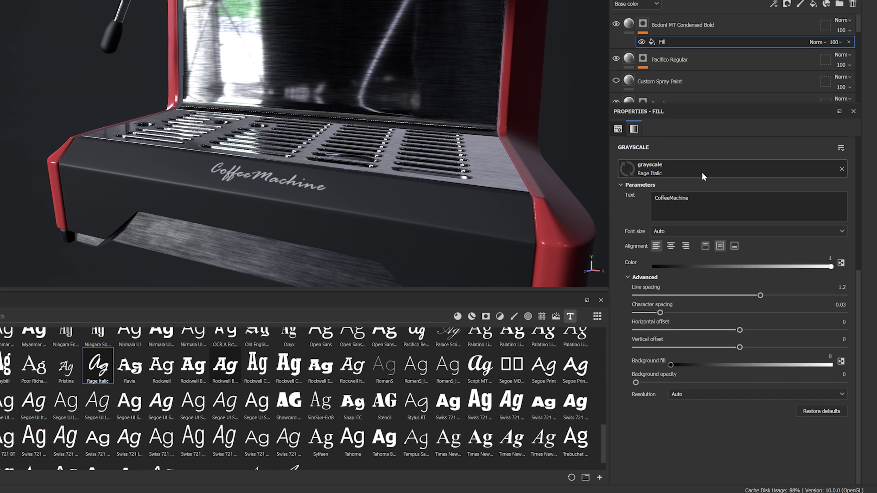
pyautogui.moveTo(480, 366); pyautogui.dragTo(685, 170)
pyautogui.click(656, 313)
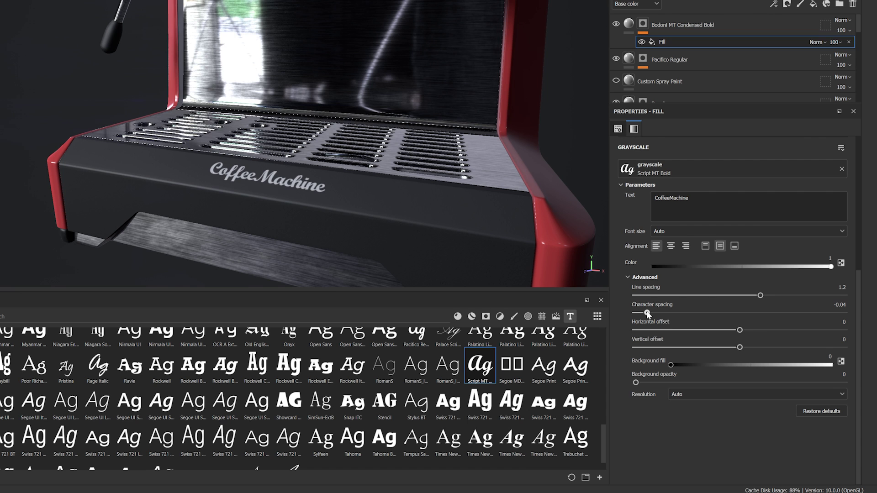
pyautogui.moveTo(478, 438); pyautogui.dragTo(693, 174)
pyautogui.scroll(3, 511, 373)
# - After Impact and Niagara Engraved, settle on Harlow Solid Italic at -0.03 spacing; drop Custom Spray Paint on the red panel
pyautogui.moveTo(429, 350); pyautogui.dragTo(685, 174)
pyautogui.moveTo(66, 443); pyautogui.dragTo(697, 168)
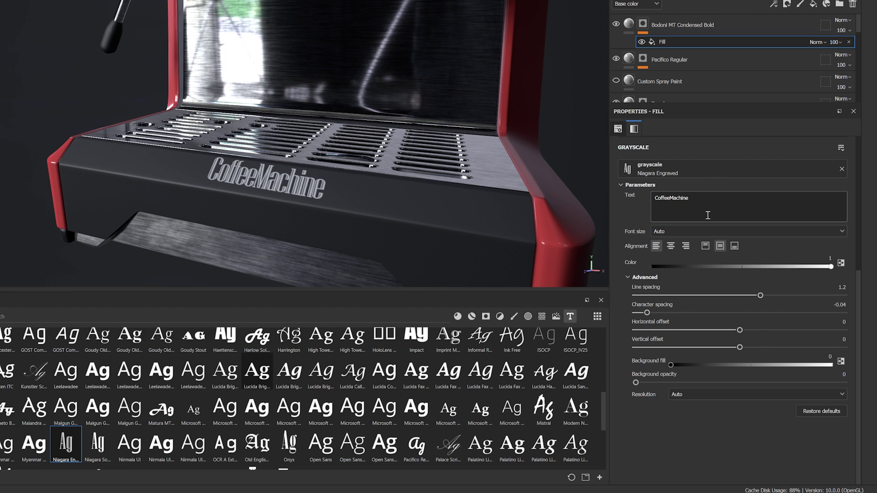
pyautogui.click(685, 314)
pyautogui.moveTo(258, 338); pyautogui.dragTo(736, 165)
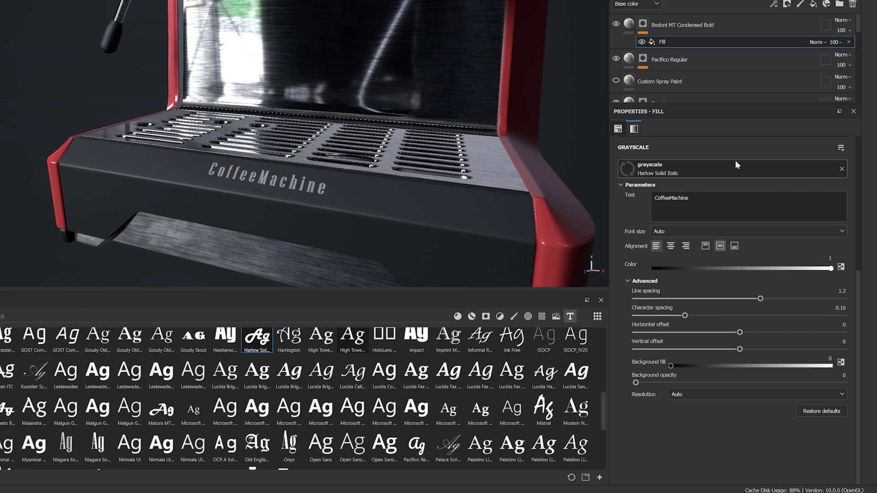
pyautogui.moveTo(653, 314); pyautogui.dragTo(649, 314)
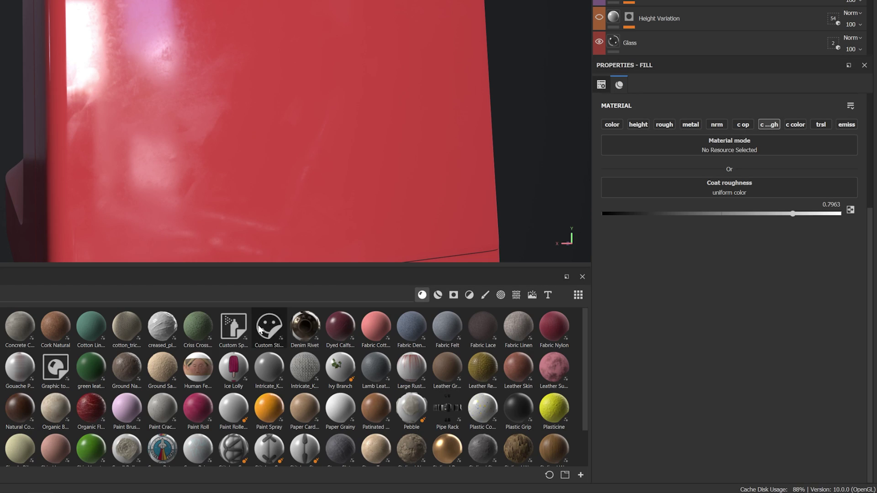
pyautogui.moveTo(233, 326); pyautogui.dragTo(358, 162)
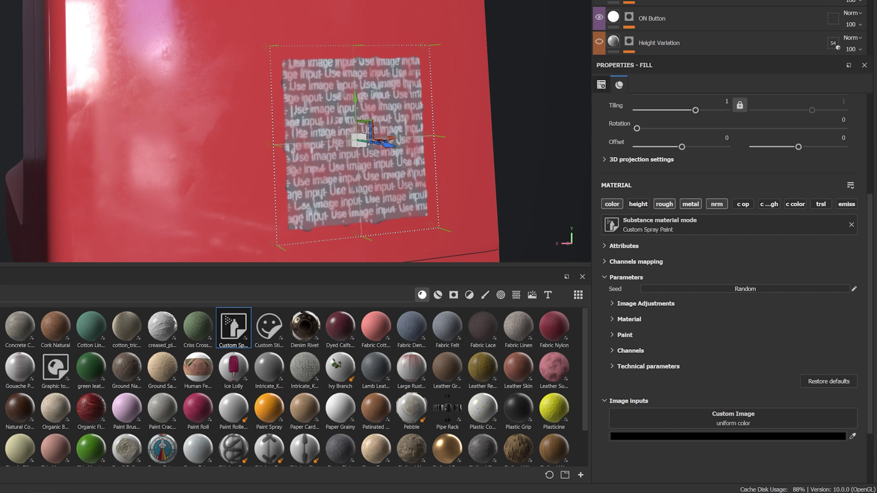
# - Load Arial Rounded MT Bold into the spray paint and set its text to 'I LOVE' / 'COFFEE!'
pyautogui.click(548, 294)
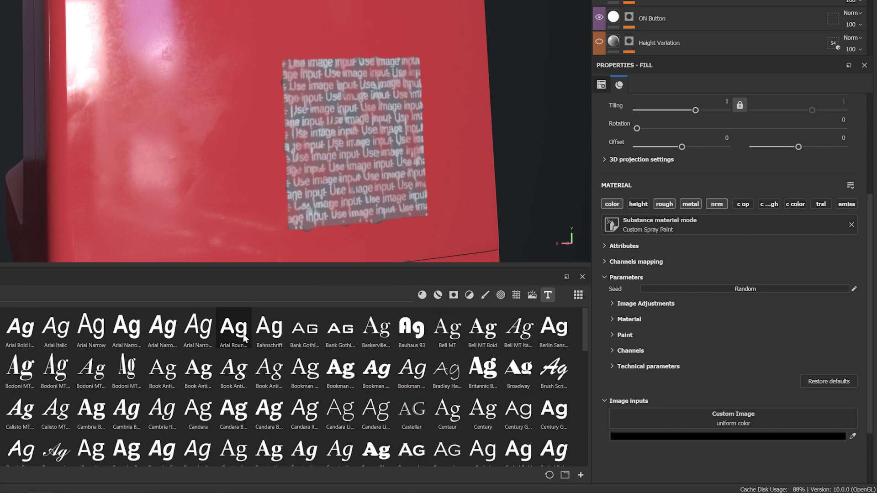
pyautogui.moveTo(244, 338); pyautogui.dragTo(720, 421)
pyautogui.scroll(-5, 720, 421)
pyautogui.click(657, 284)
pyautogui.hotkey('ctrl', 'a')
pyautogui.write('I L')
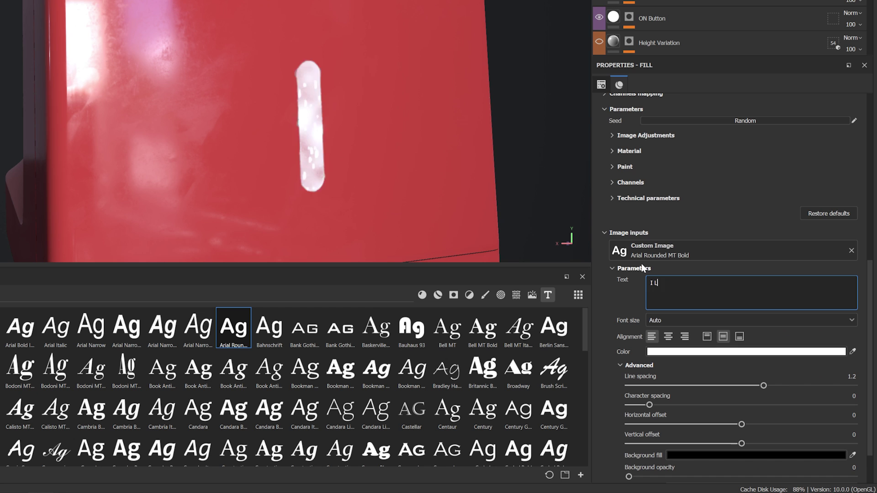
pyautogui.write('OVE')
pyautogui.press('Return')
pyautogui.write('COFFEE!')
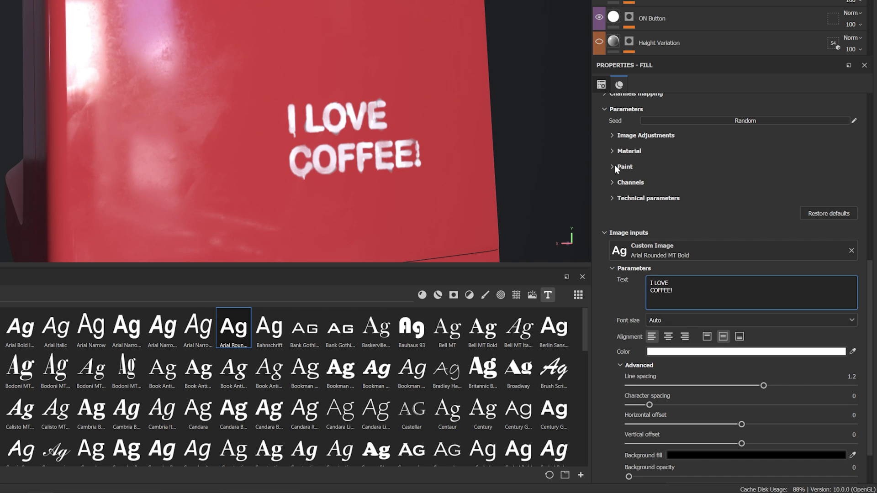
# - Make the graffiti edges more diffused and set its colour to lime green BCEF3E
pyautogui.click(613, 167)
pyautogui.moveTo(658, 209); pyautogui.dragTo(679, 209)
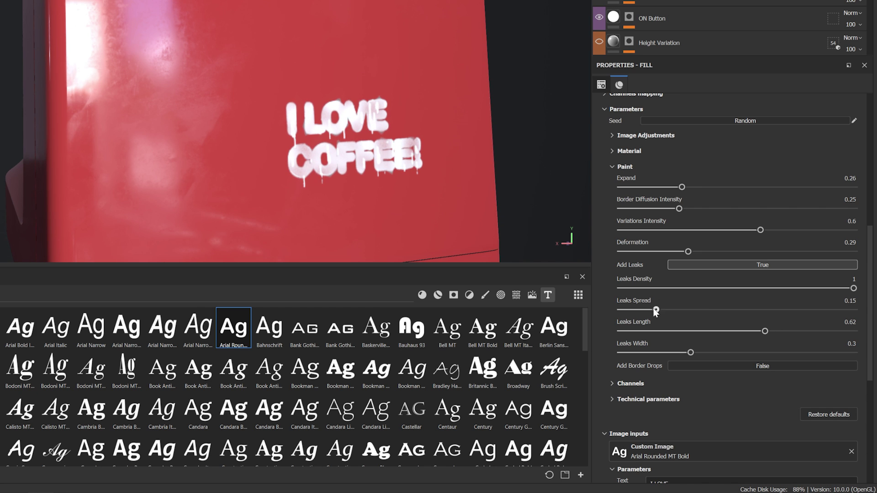
pyautogui.scroll(-5, 867, 319)
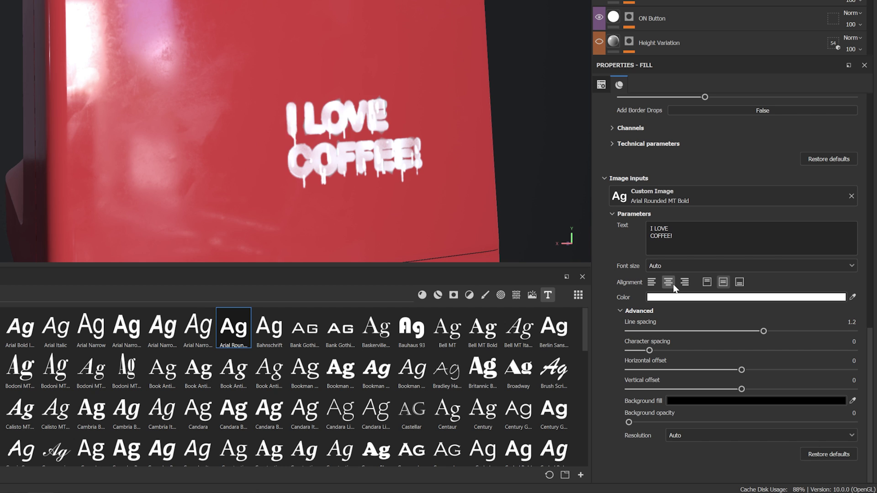
pyautogui.scroll(10, 610, 336)
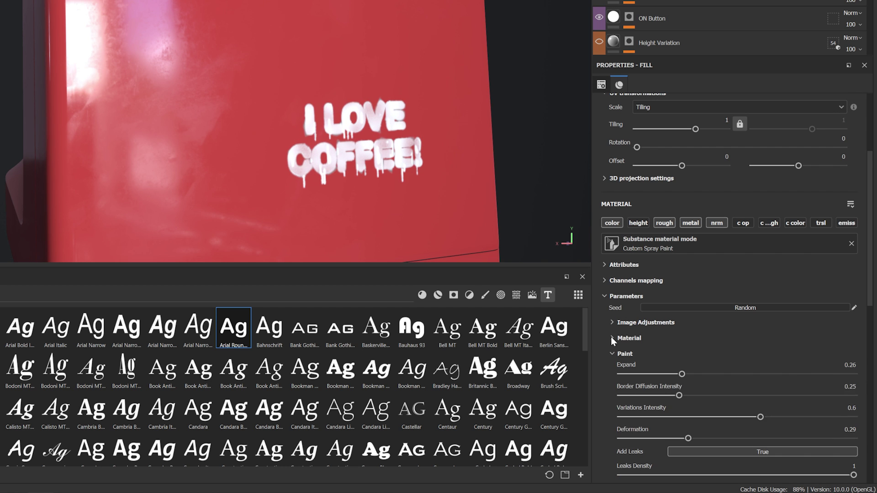
pyautogui.click(612, 339)
pyautogui.click(825, 363)
pyautogui.moveTo(795, 303); pyautogui.dragTo(855, 259)
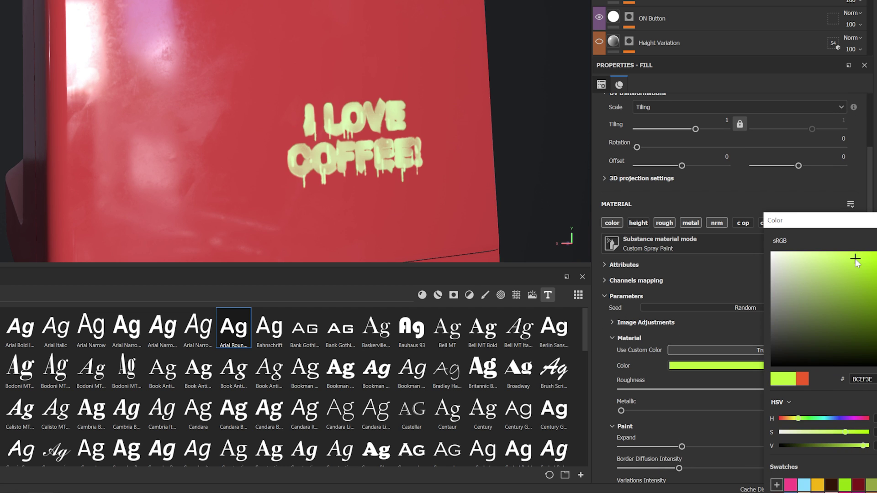
pyautogui.scroll(-4, 690, 270)
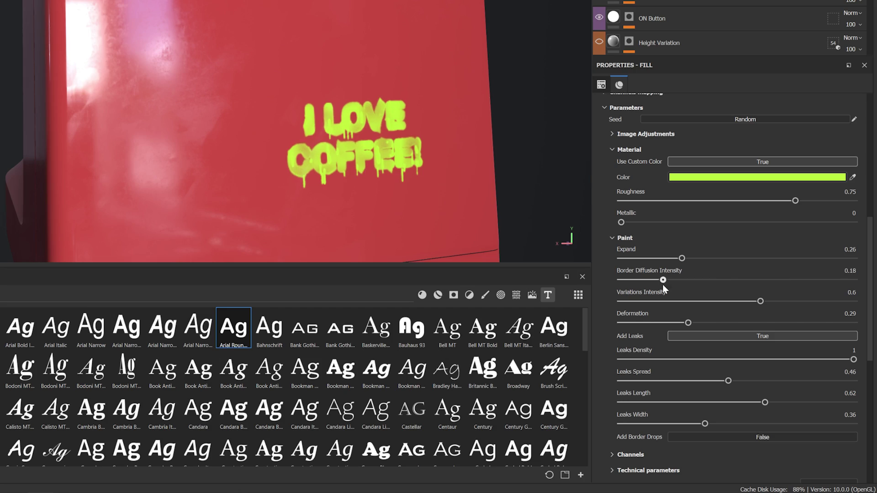
pyautogui.moveTo(760, 301); pyautogui.dragTo(802, 300)
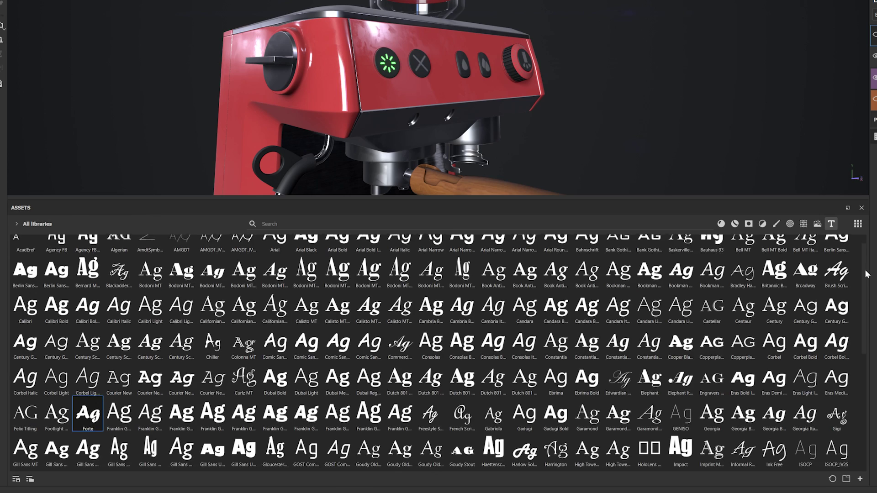
pyautogui.moveTo(866, 282); pyautogui.dragTo(871, 371)
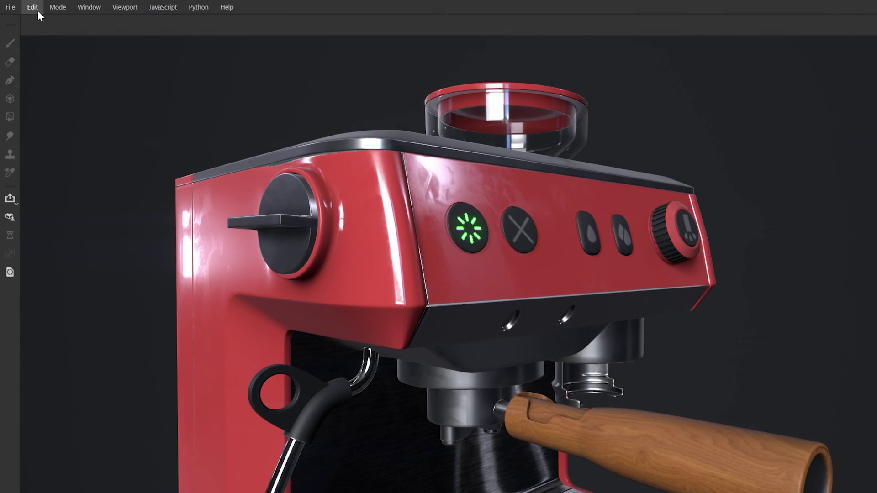
pyautogui.click(34, 7)
pyautogui.click(50, 74)
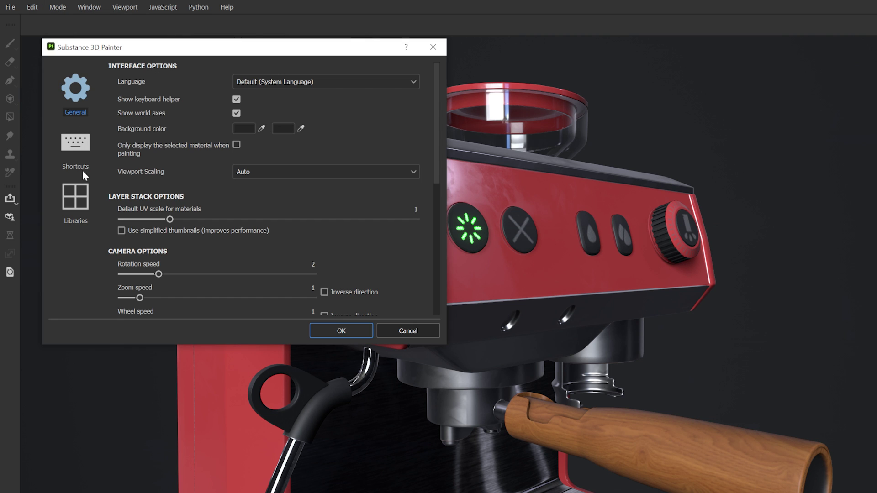
pyautogui.click(77, 205)
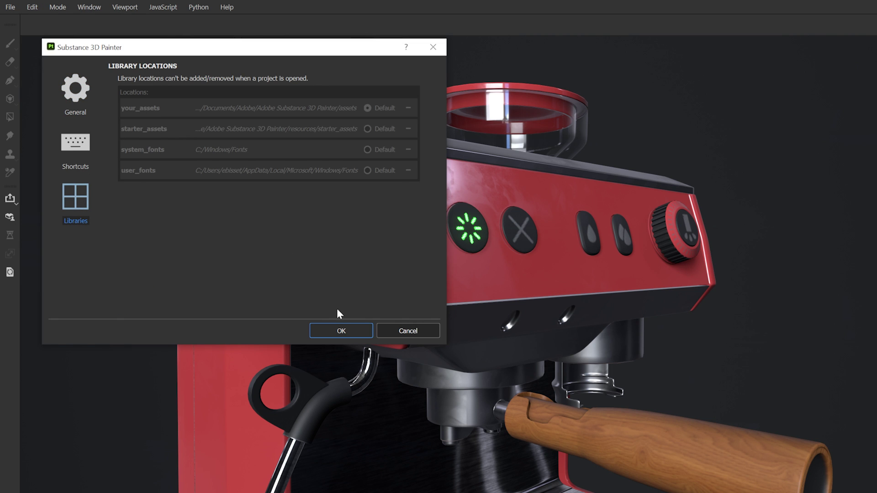
pyautogui.click(342, 329)
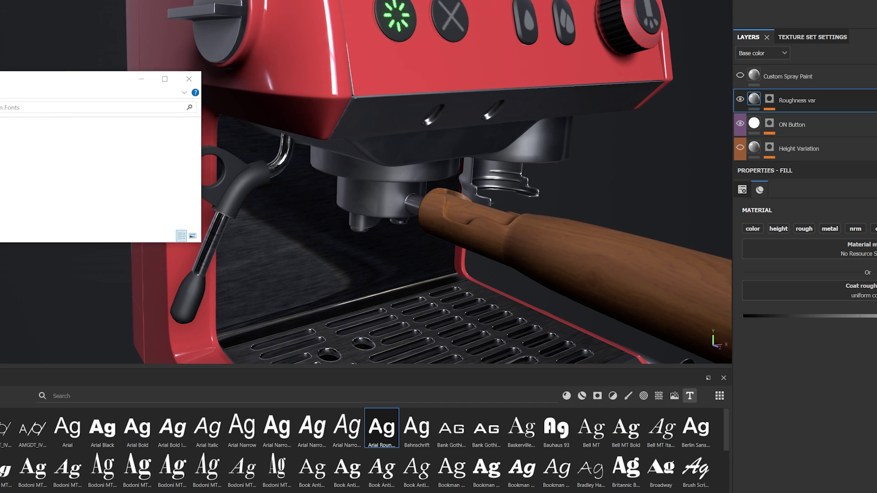
# - Drag Pacifico-Regular from the Custom Fonts > Pacifico folder into Painter
pyautogui.moveTo(0, 78); pyautogui.dragTo(563, 161)
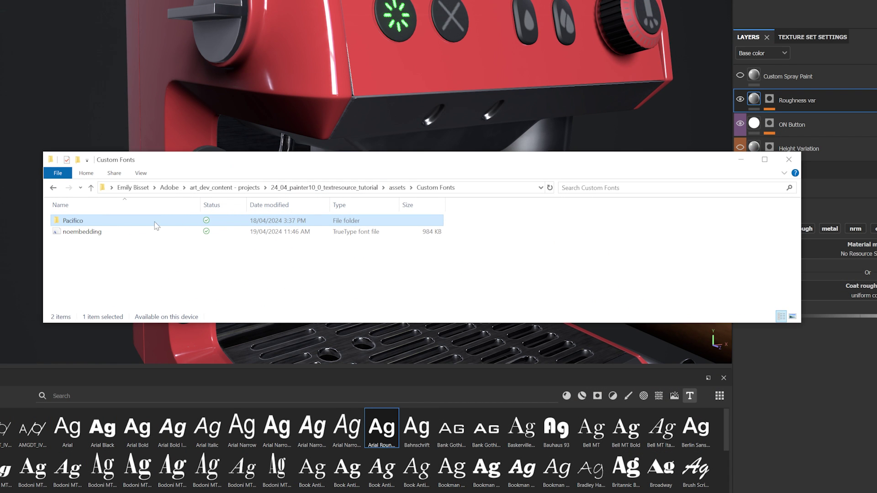
pyautogui.doubleClick(142, 226)
pyautogui.click(116, 236)
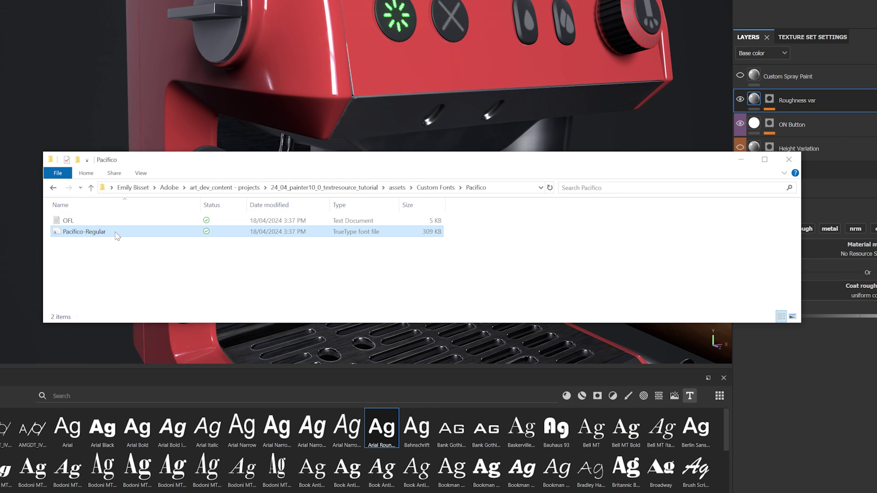
pyautogui.moveTo(501, 110); pyautogui.dragTo(437, 439)
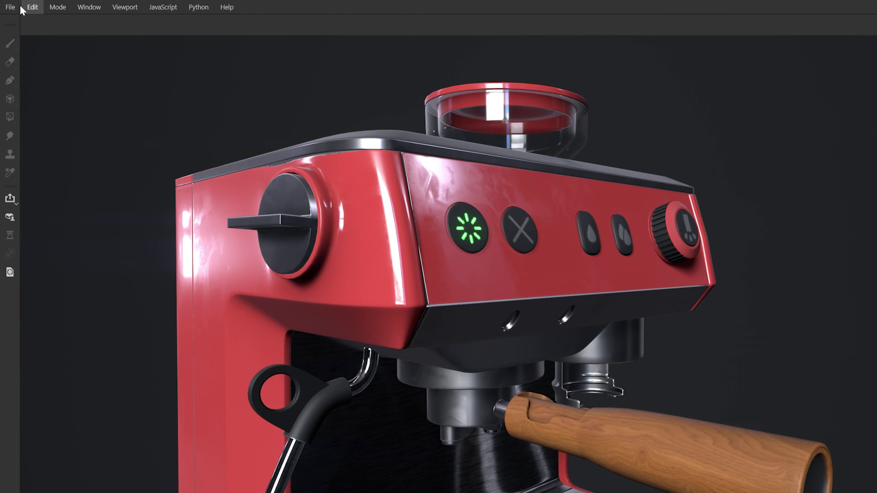
# - Import the noembedding font via Import resources and the Assets panel, which Painter rejects for licensing
pyautogui.click(53, 161)
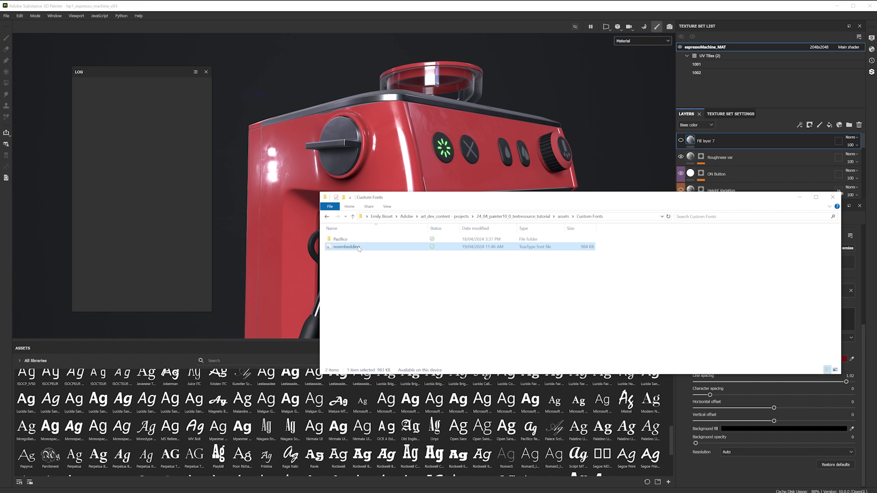
pyautogui.moveTo(367, 249); pyautogui.dragTo(621, 142)
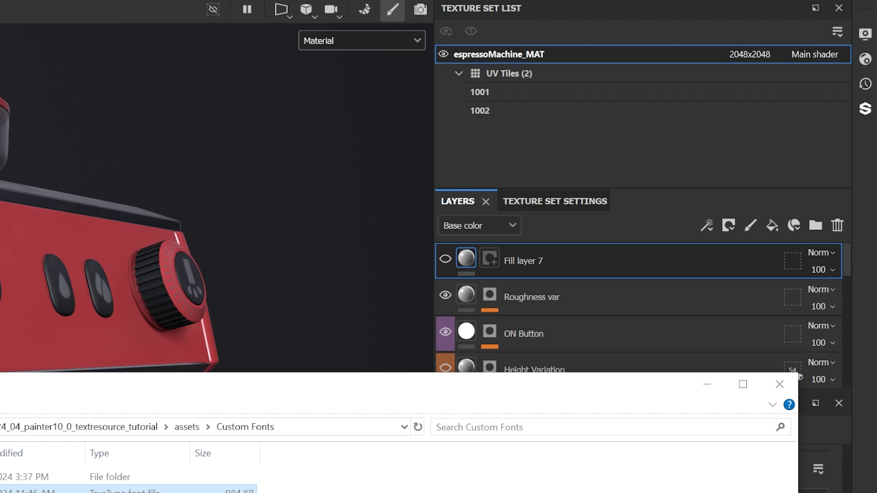
pyautogui.moveTo(124, 491)
pyautogui.mouseDown()
pyautogui.moveTo(137, 289)
pyautogui.moveTo(489, 254)
pyautogui.mouseUp()
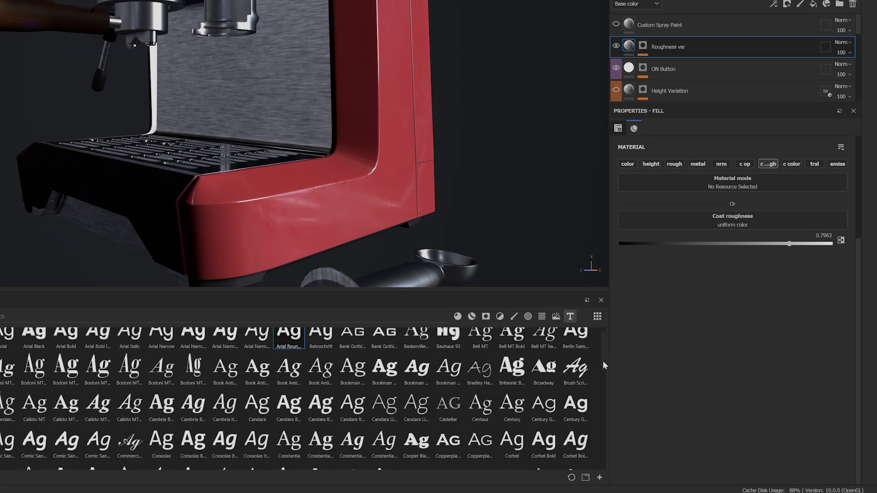
# - Drop the HoloLens MDL2 Assets font onto the machine's red base and create a text layer from it
pyautogui.moveTo(602, 369); pyautogui.dragTo(598, 404)
pyautogui.moveTo(383, 374); pyautogui.dragTo(428, 161)
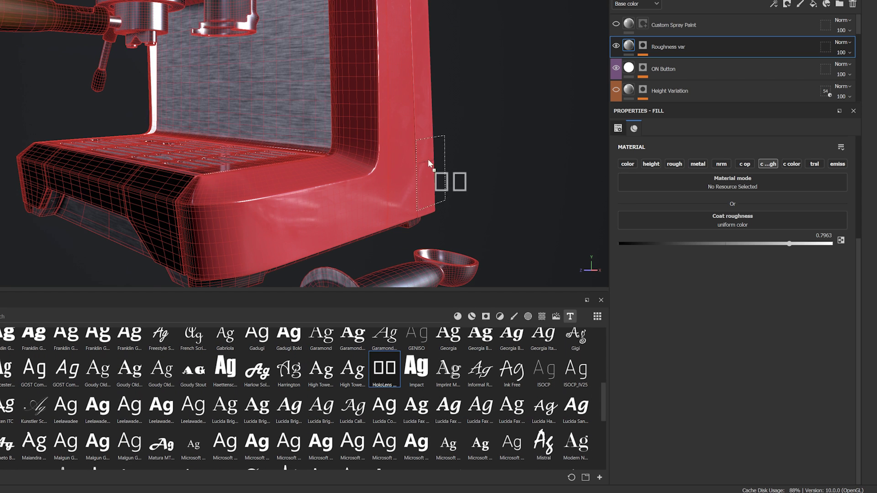
pyautogui.moveTo(388, 125); pyautogui.dragTo(381, 180)
pyautogui.click(410, 133)
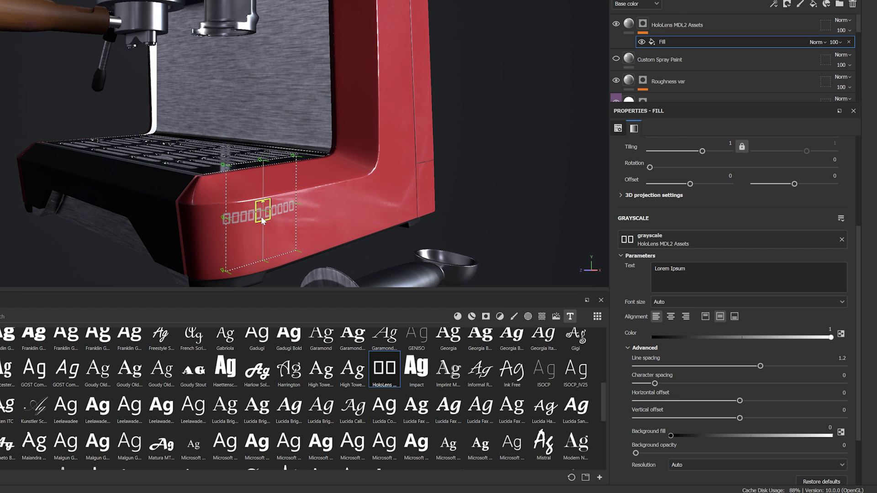